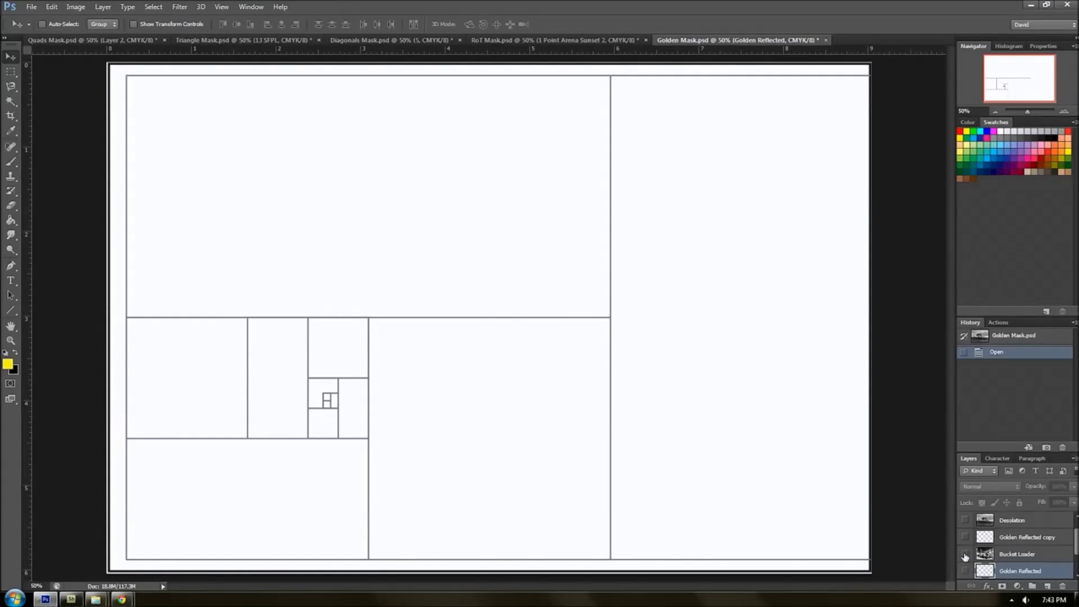
Step: Turn on the 8 Oak and Golden Reflected layers so the yellow golden-spiral grid sits over the oak tree photo
scroll(964, 556, down, 2)
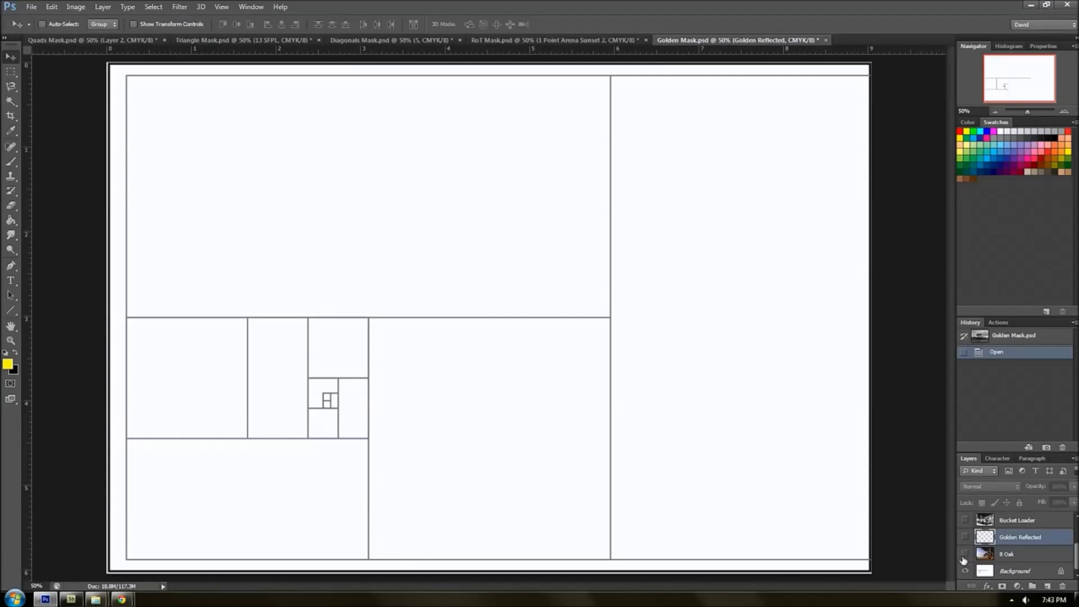
click(966, 554)
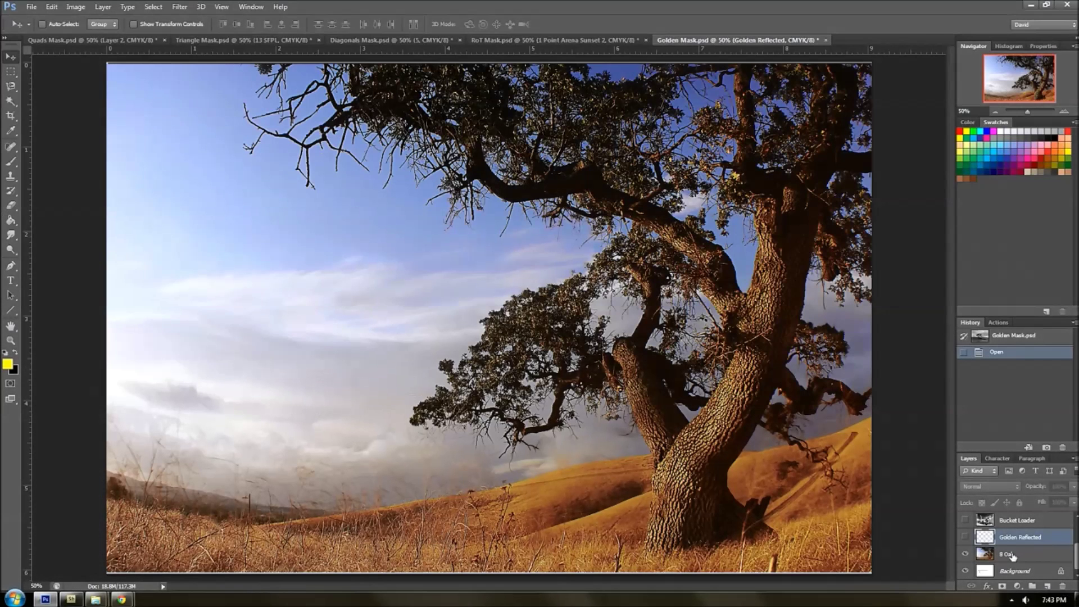
click(966, 537)
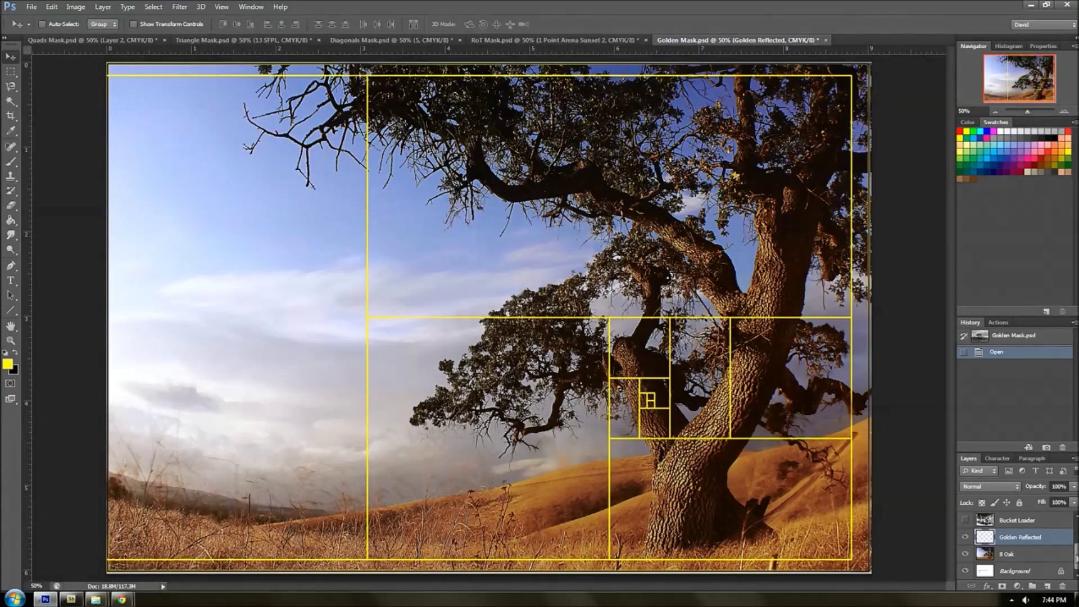
drag(1076, 559, 1073, 545)
Step: Show the Bucket Loader excavator photo with the Golden Reflected copy spiral grid over it
click(1030, 552)
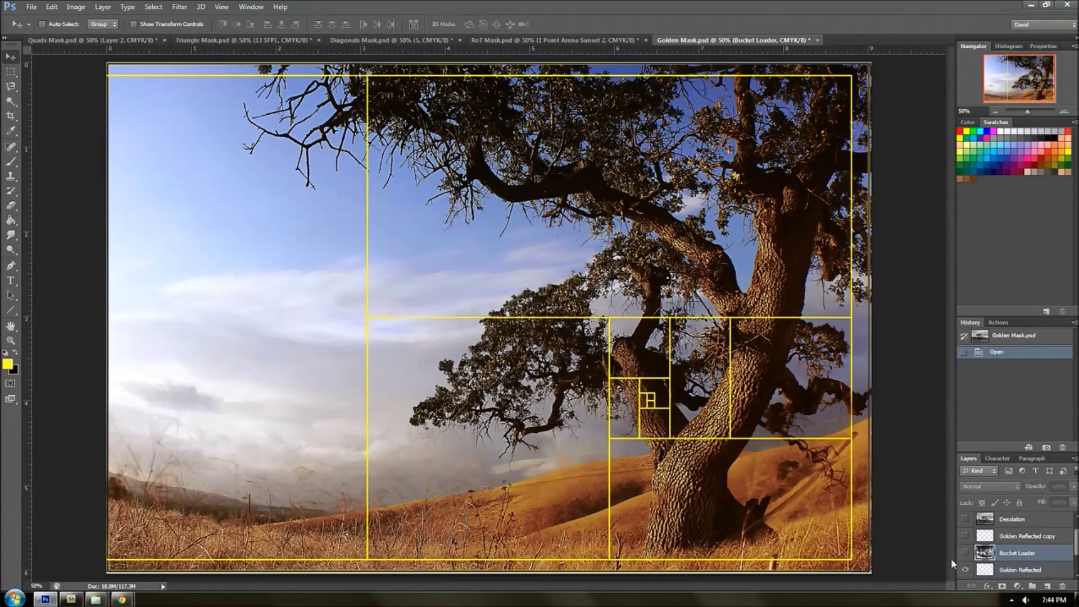
click(965, 553)
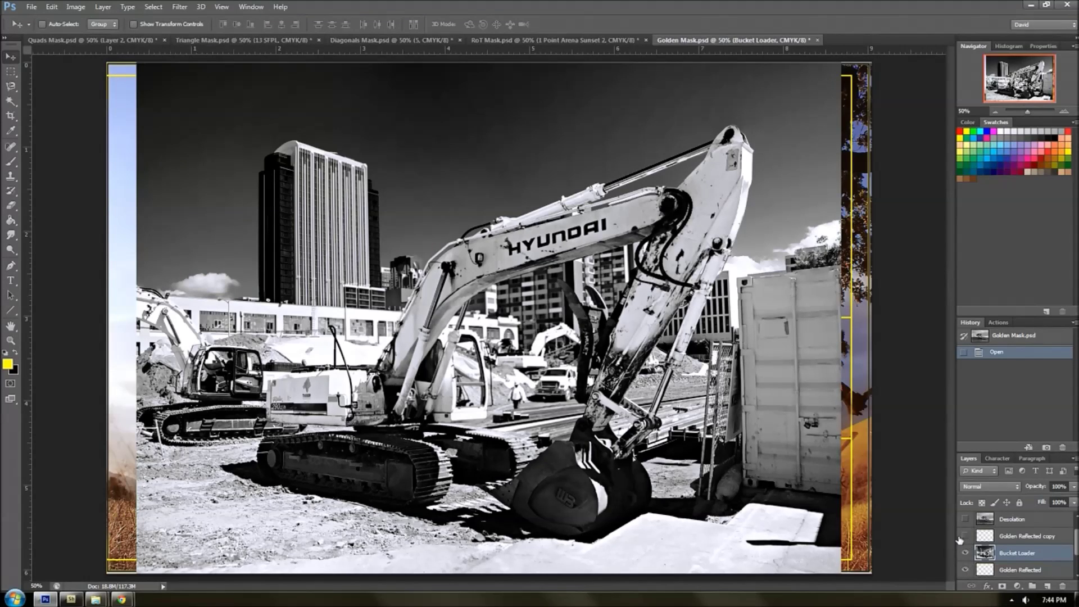
click(964, 536)
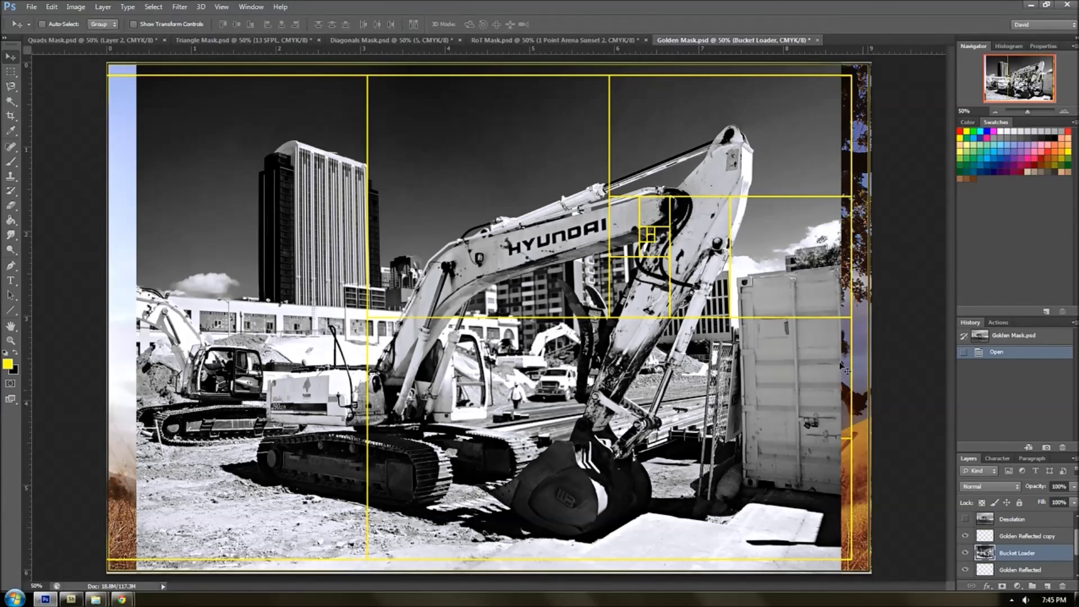
scroll(1039, 539, up, 1)
click(1025, 538)
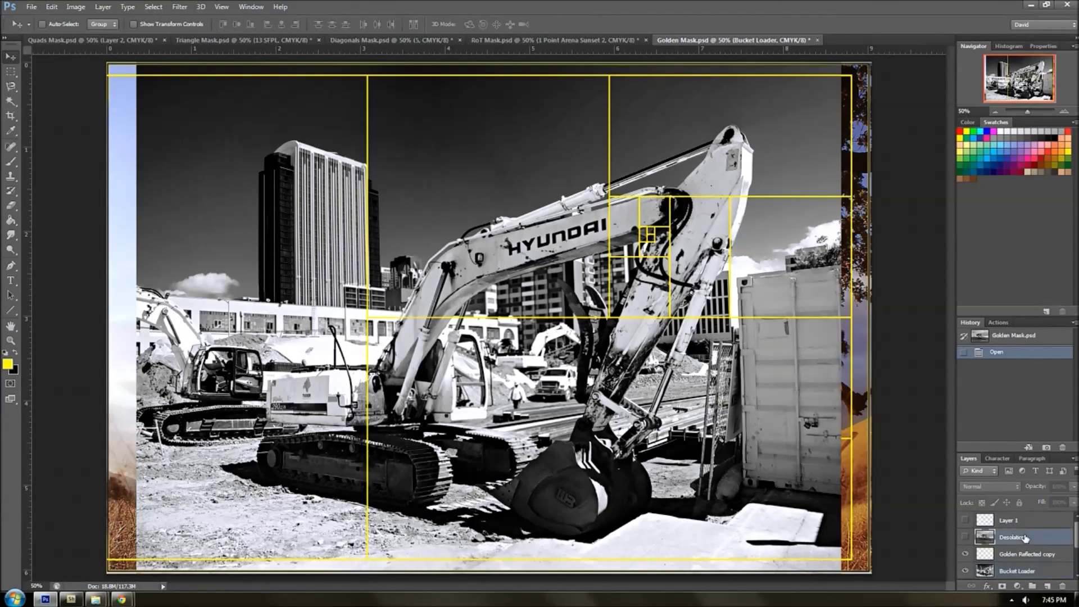
Step: Turn on the Desolation lone-tree photo and Layer 1's golden-spiral grid above it
click(965, 537)
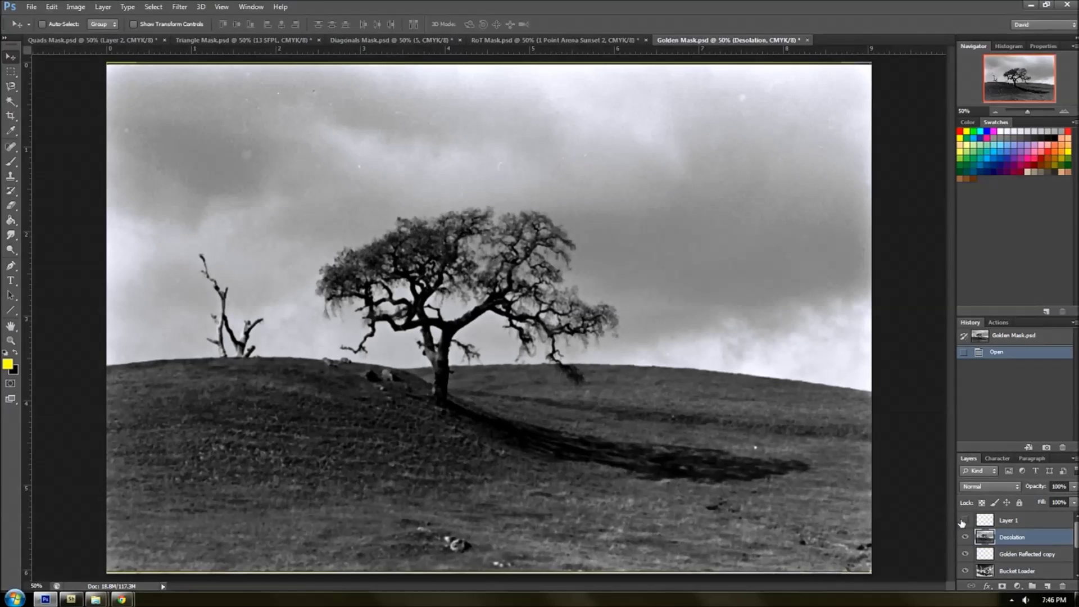
click(964, 521)
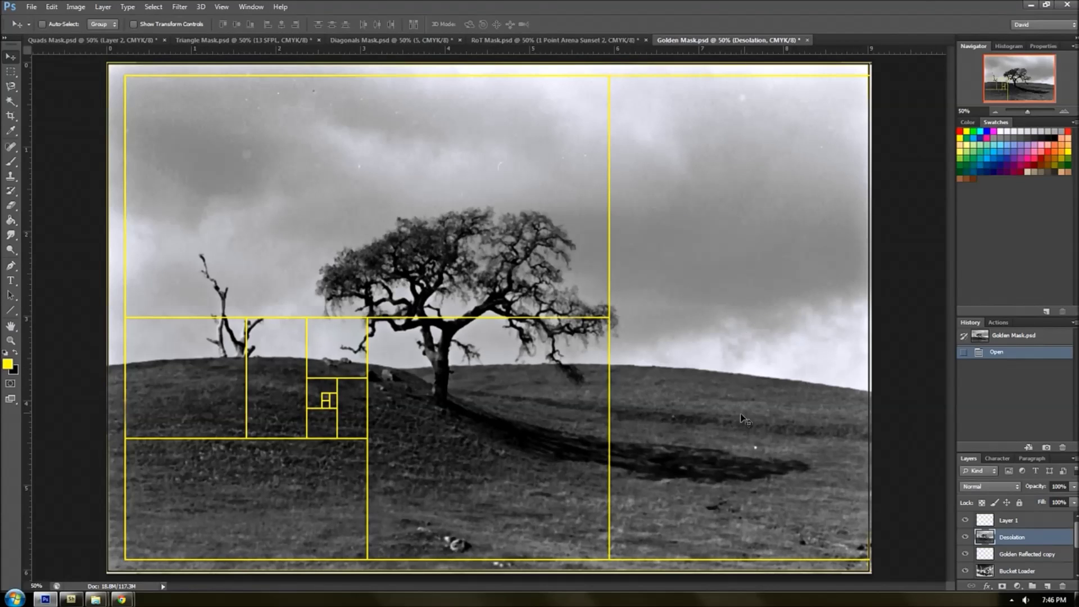
key(alt+Tab)
scroll(1075, 553, down, 3)
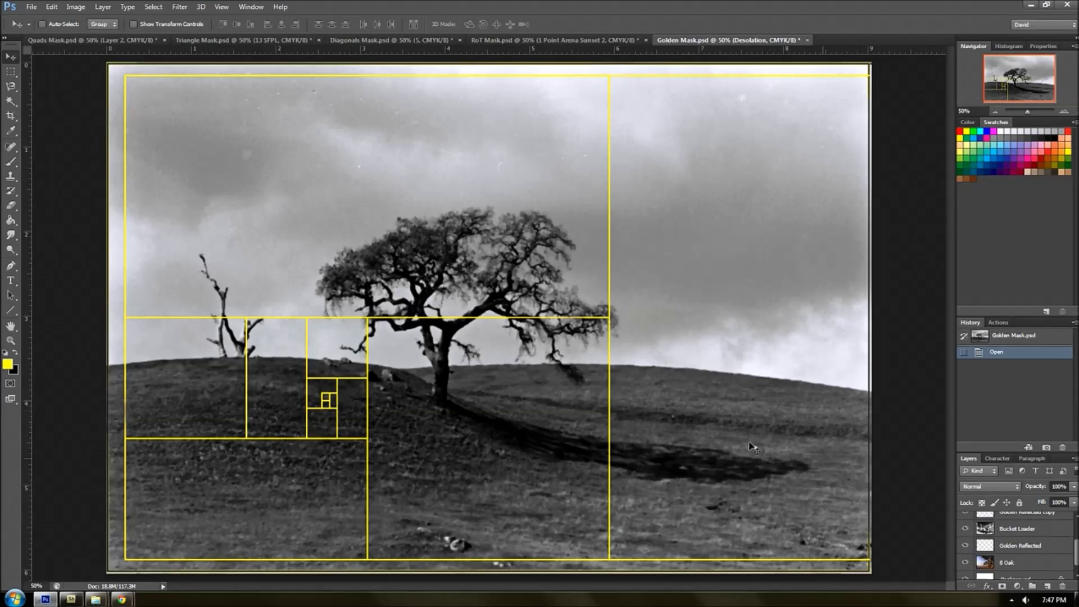
scroll(1023, 543, up, 1)
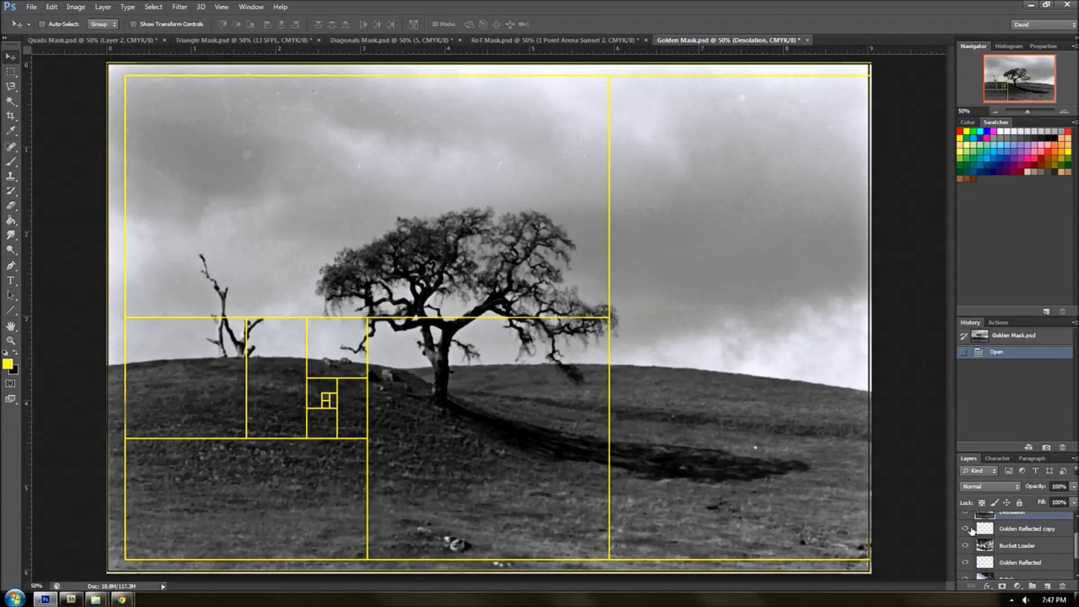
Step: Hide the Desolation lone-tree and Bucket Loader excavator photos
click(965, 513)
scroll(965, 531, up, 1)
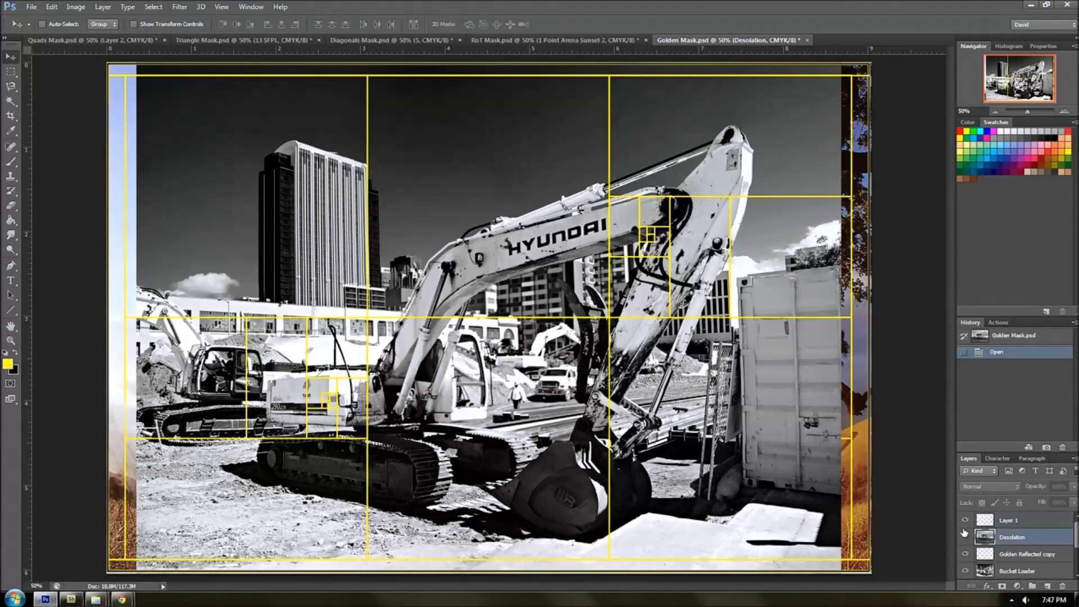
click(963, 521)
click(964, 521)
click(964, 571)
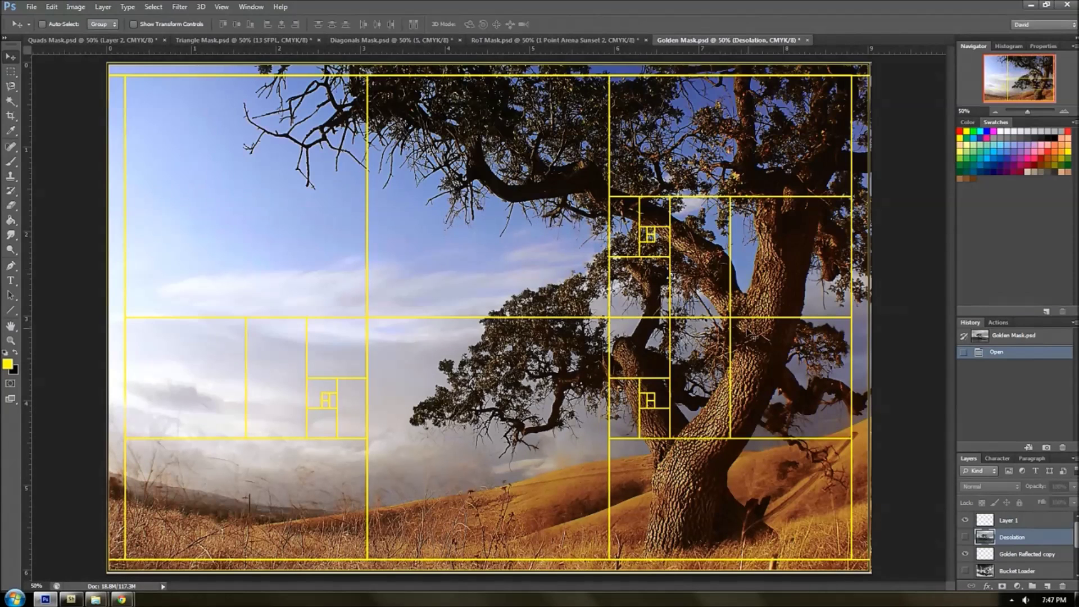
Step: Hide Layer 1, both Golden Reflected grids and the 8 Oak photo, then switch to RoT Mask.psd
click(965, 519)
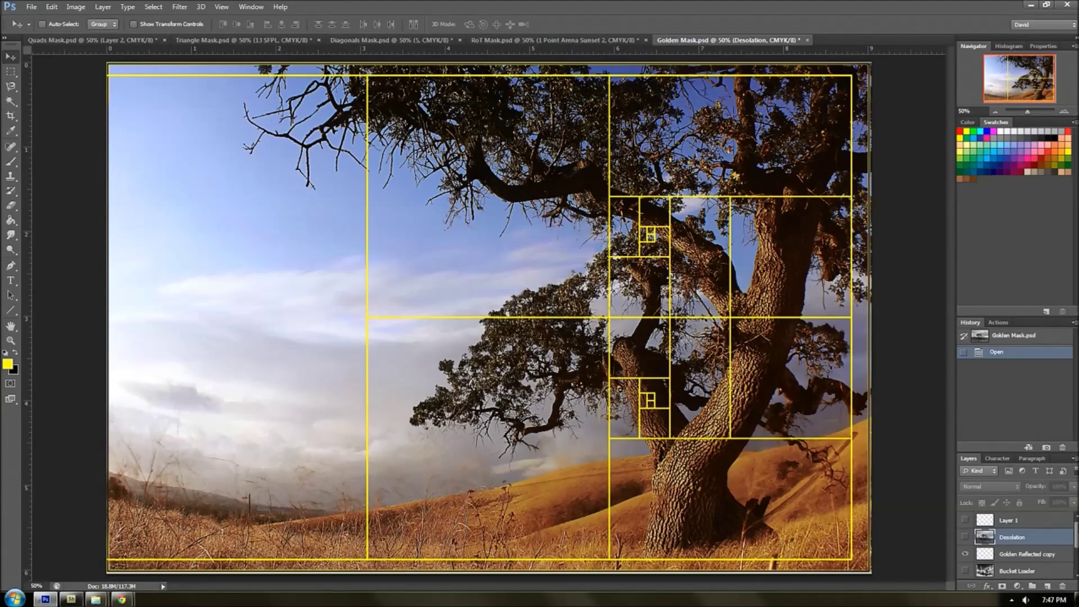
scroll(1011, 539, down, 1)
click(965, 544)
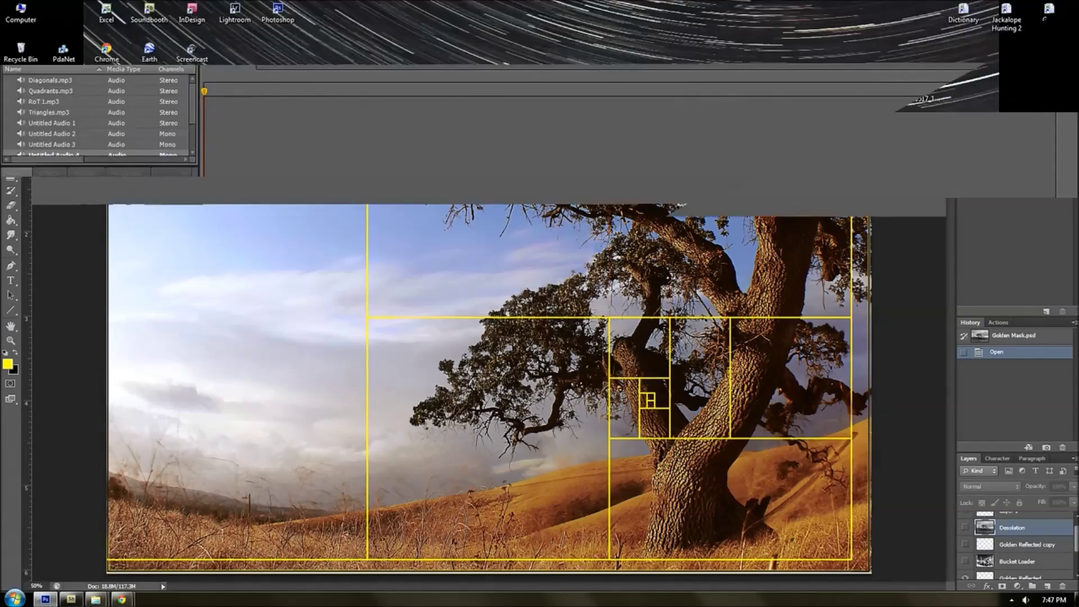
scroll(987, 557, down, 3)
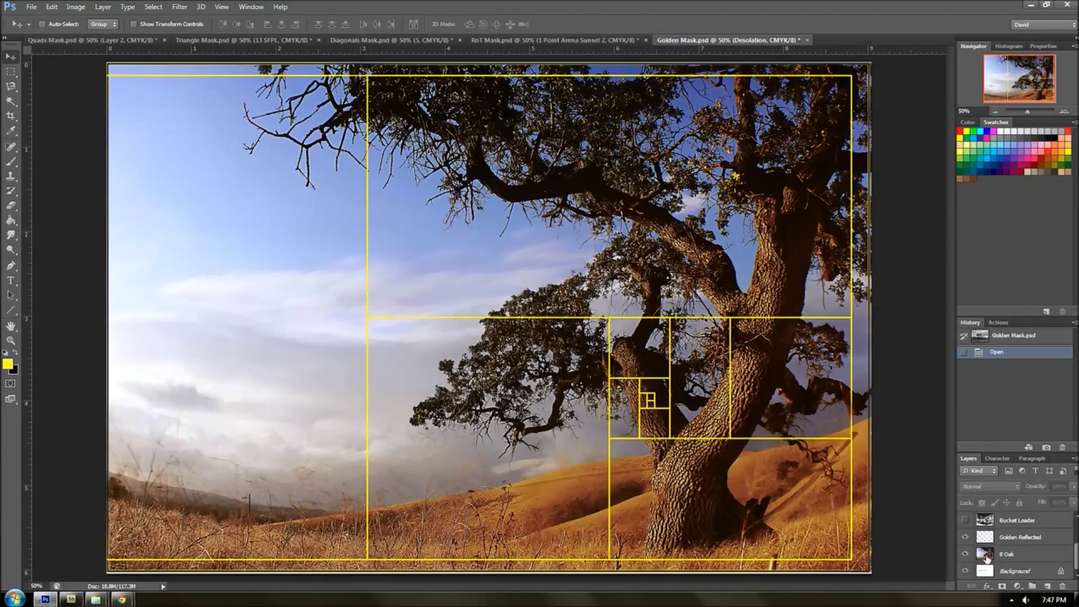
click(965, 536)
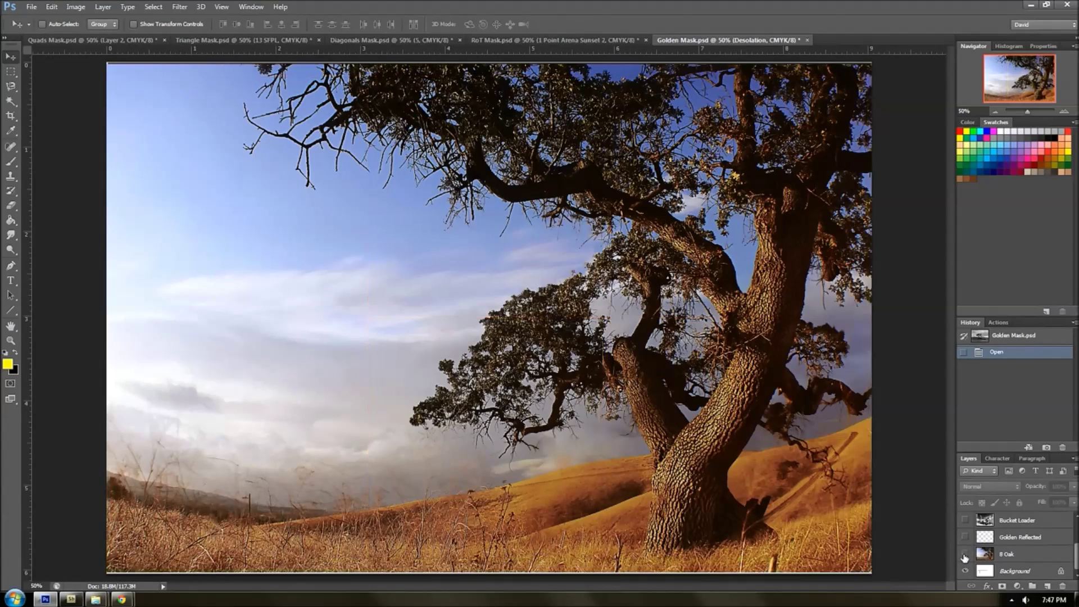
click(964, 554)
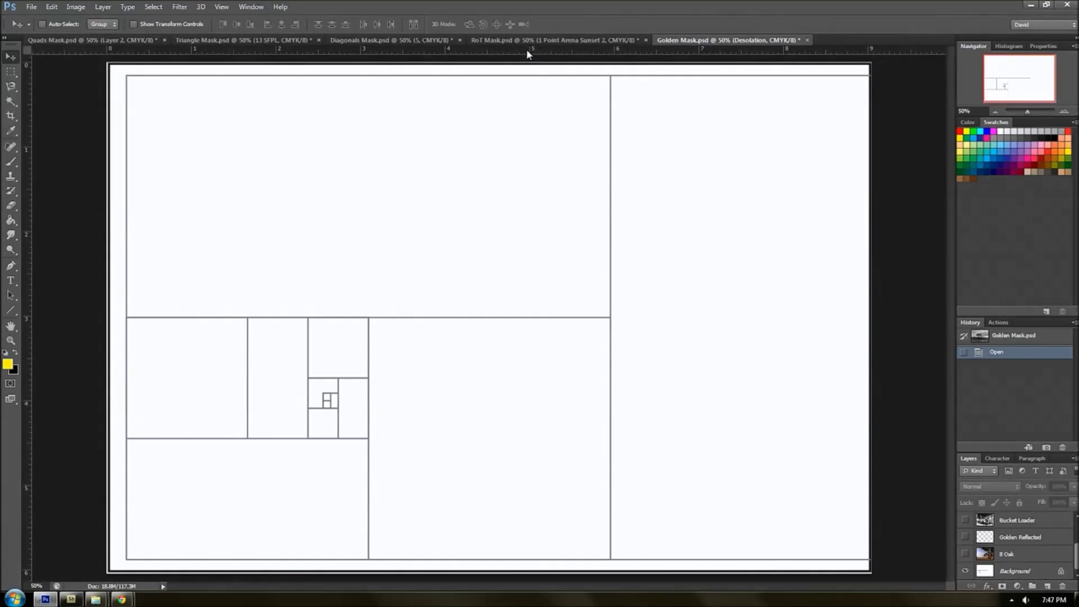
click(522, 42)
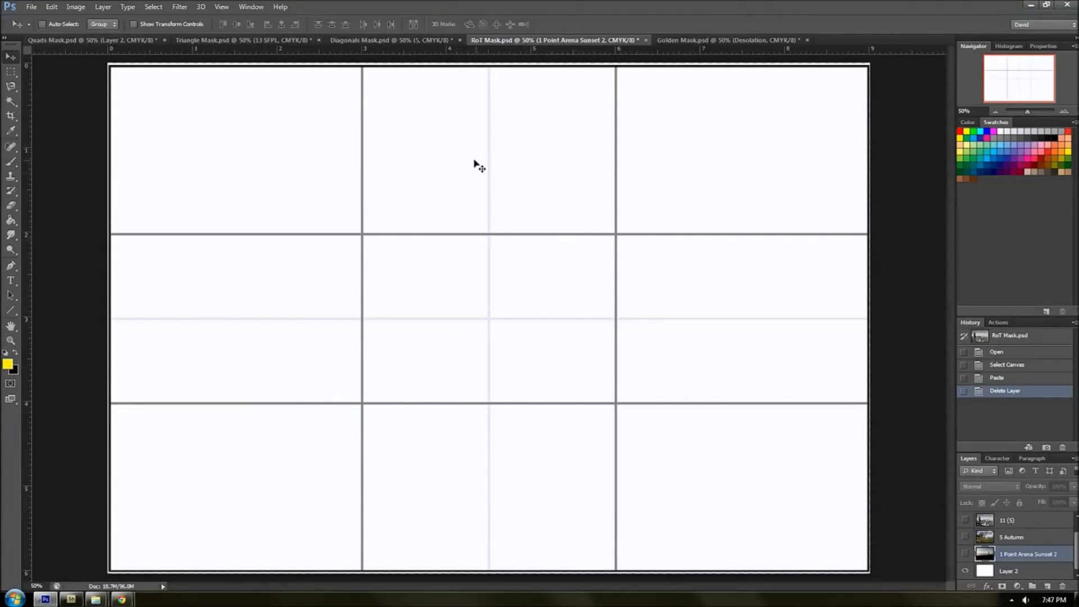
click(406, 40)
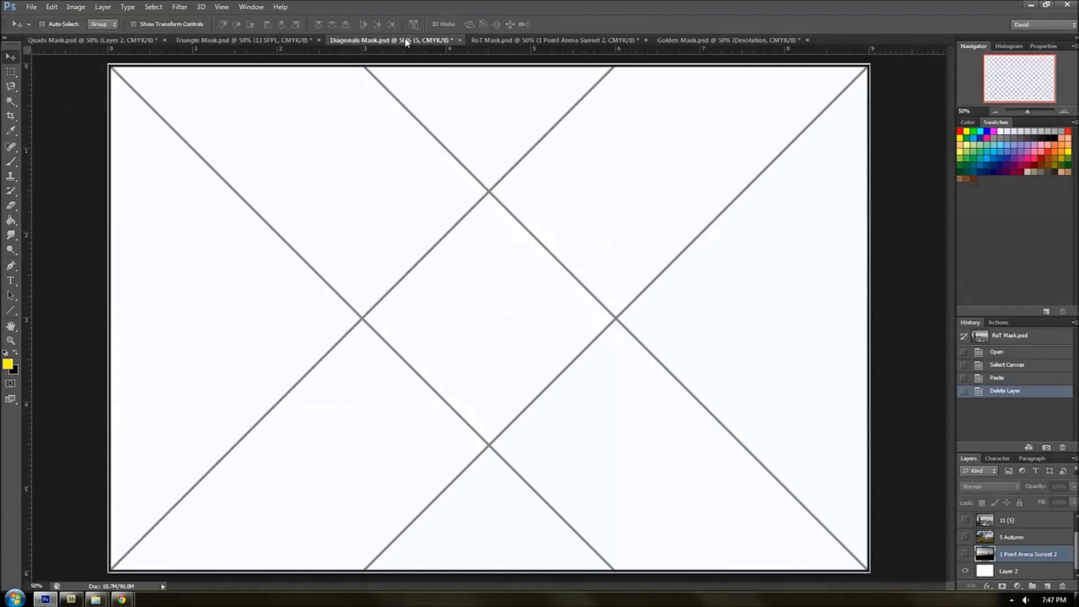
click(242, 40)
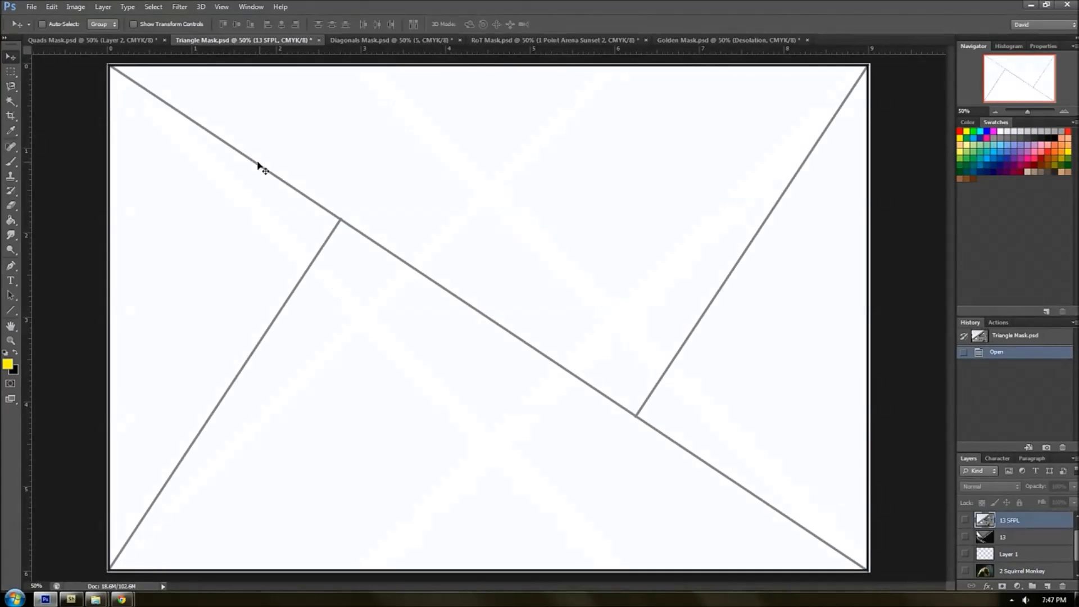
click(76, 42)
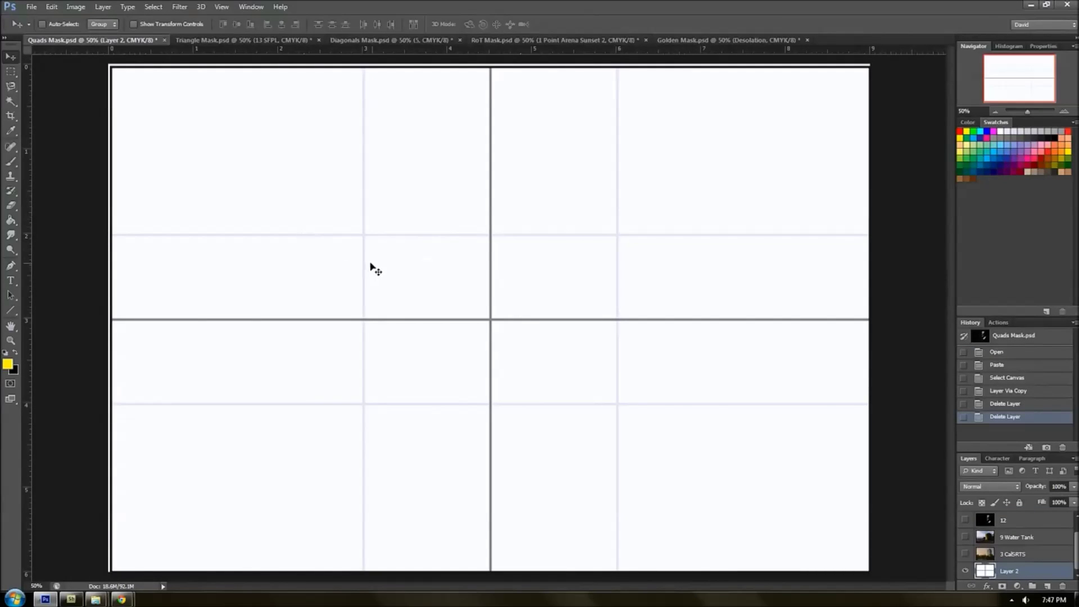
click(711, 42)
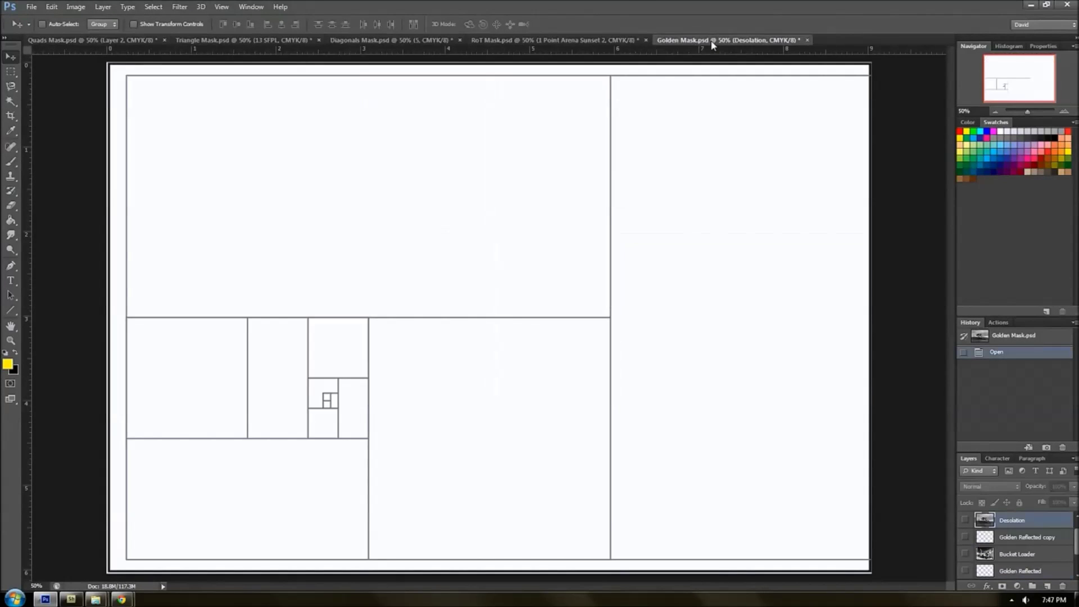